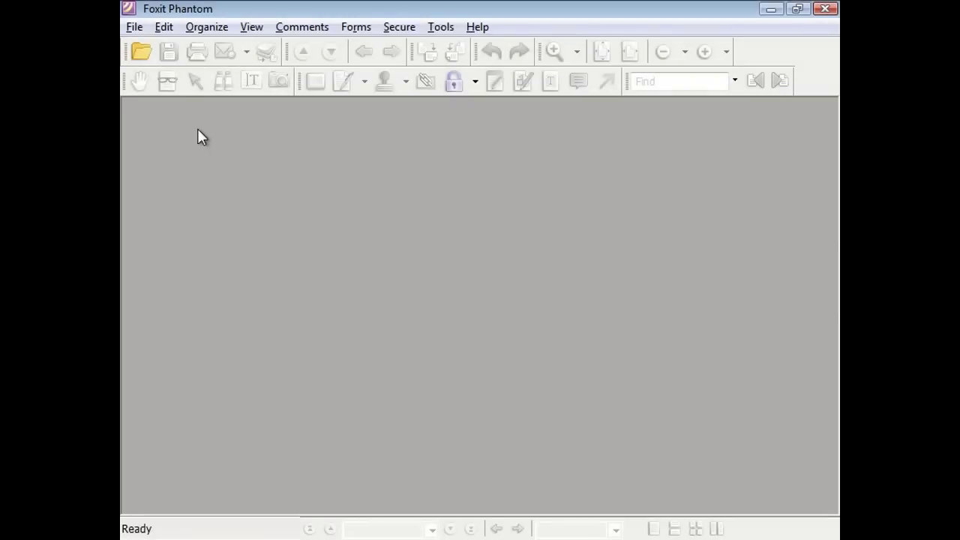
Step: Open the File menu from the empty Foxit Phantom workspace
{"action": "left_click", "coordinate": [134, 27]}
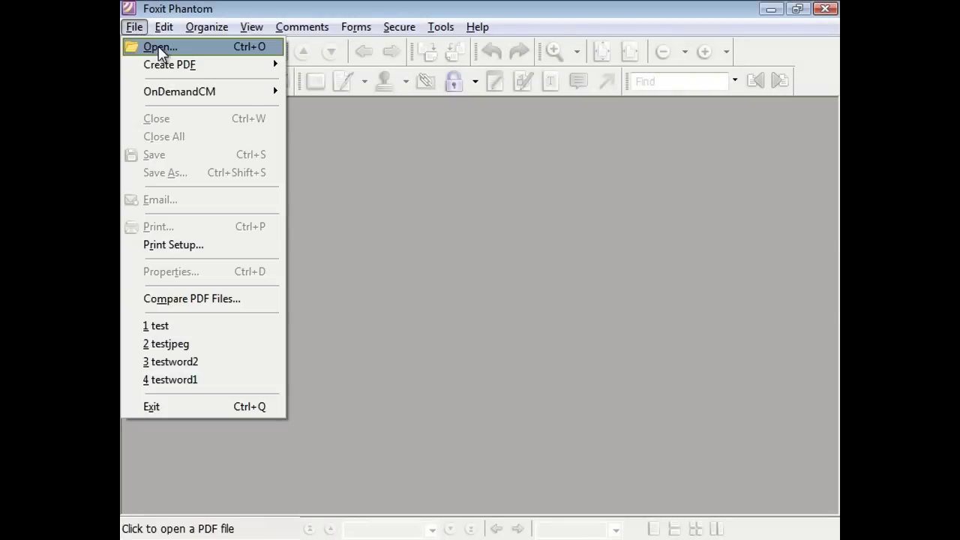
Step: Open test.pdf from the Demo folder and scroll down to Demo Page 2
{"action": "left_click", "coordinate": [160, 48]}
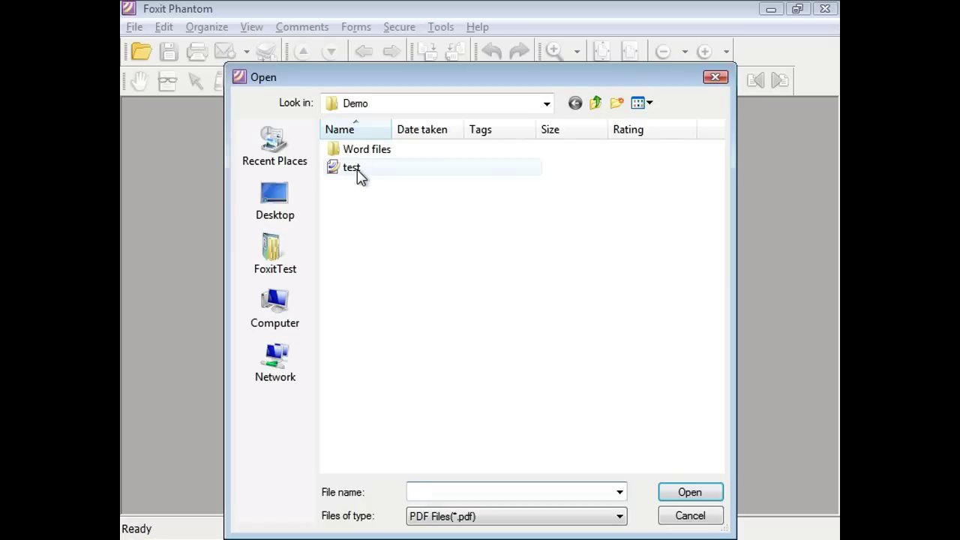
{"action": "double_click", "coordinate": [357, 169]}
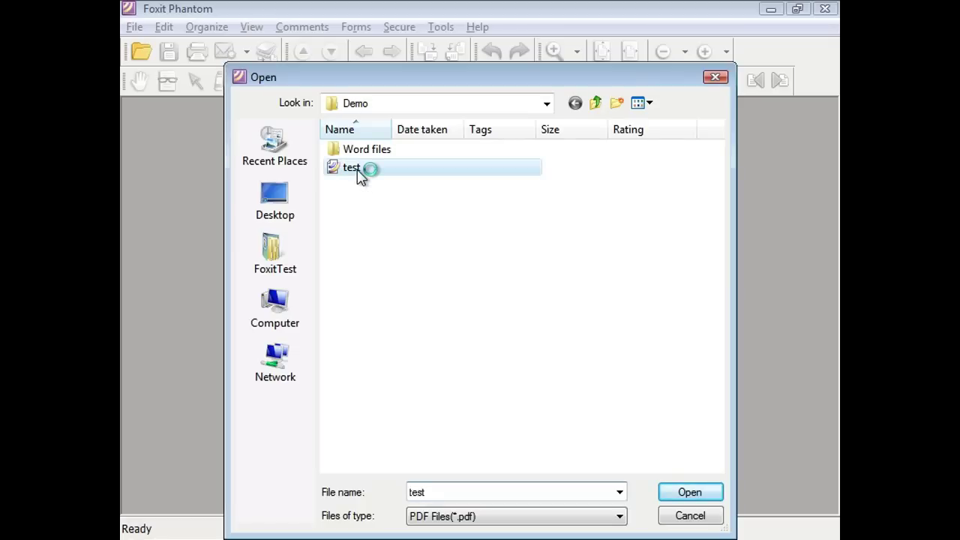
{"action": "scroll", "coordinate": [320, 345], "scroll_direction": "down", "scroll_amount": 5}
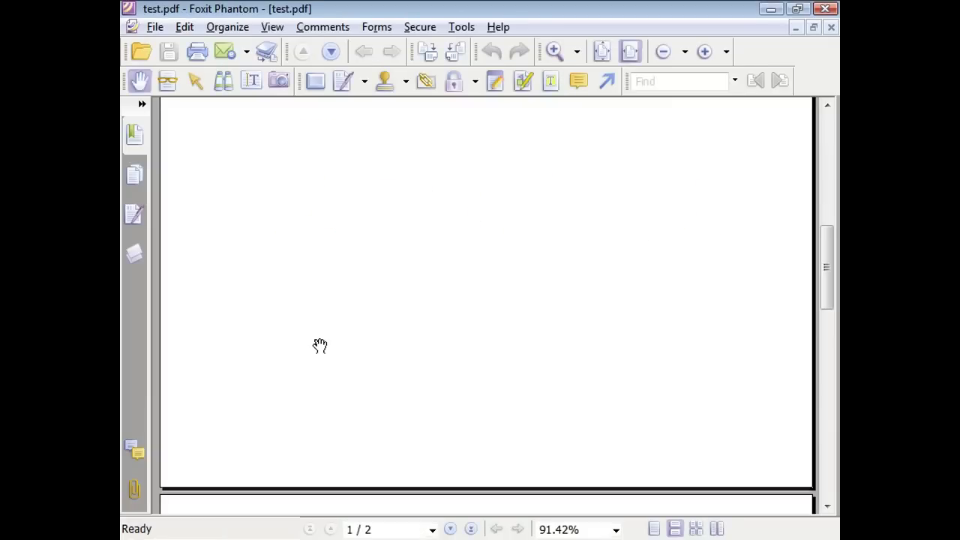
{"action": "scroll", "coordinate": [321, 345], "scroll_direction": "down", "scroll_amount": 6}
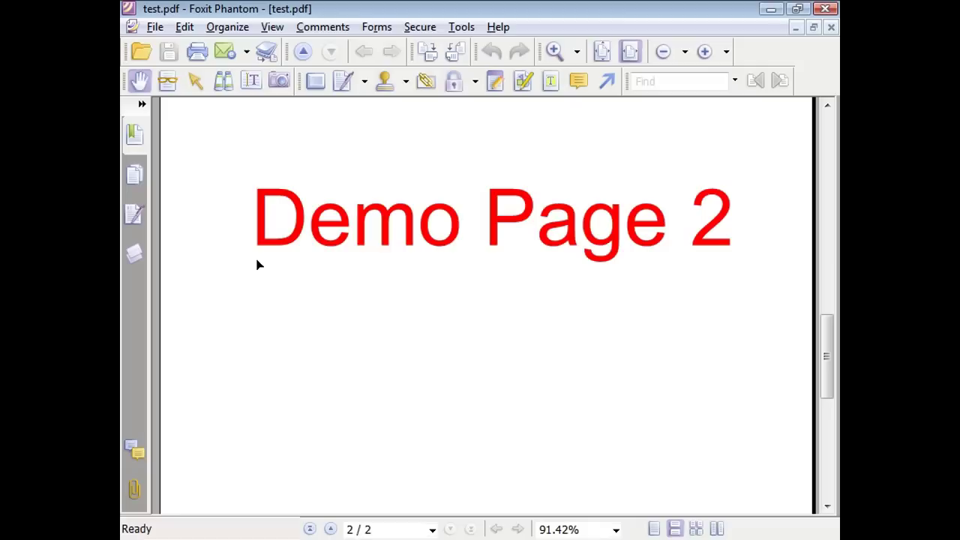
Step: In Document Properties, set the Title to 'My Demo' and the Author to 'ME'
{"action": "left_click", "coordinate": [155, 29]}
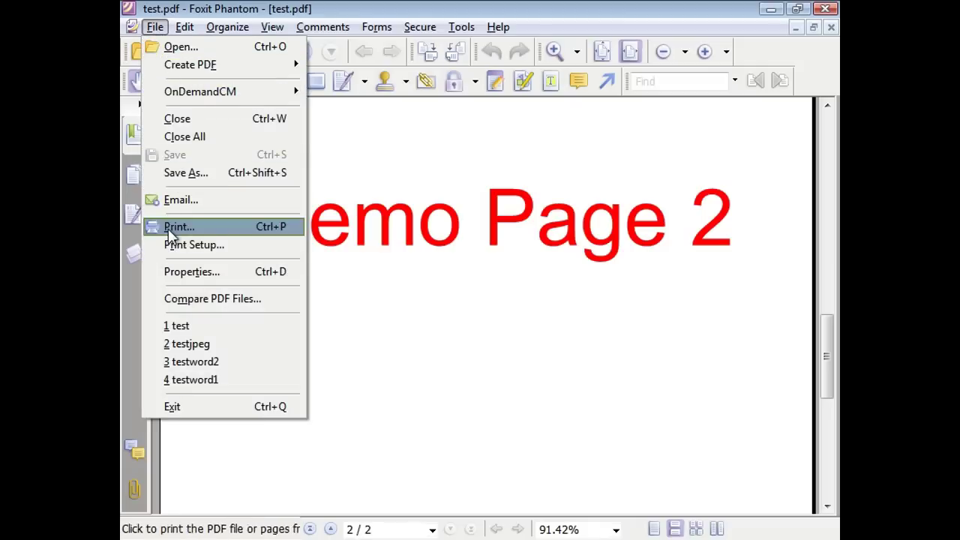
{"action": "left_click", "coordinate": [172, 272]}
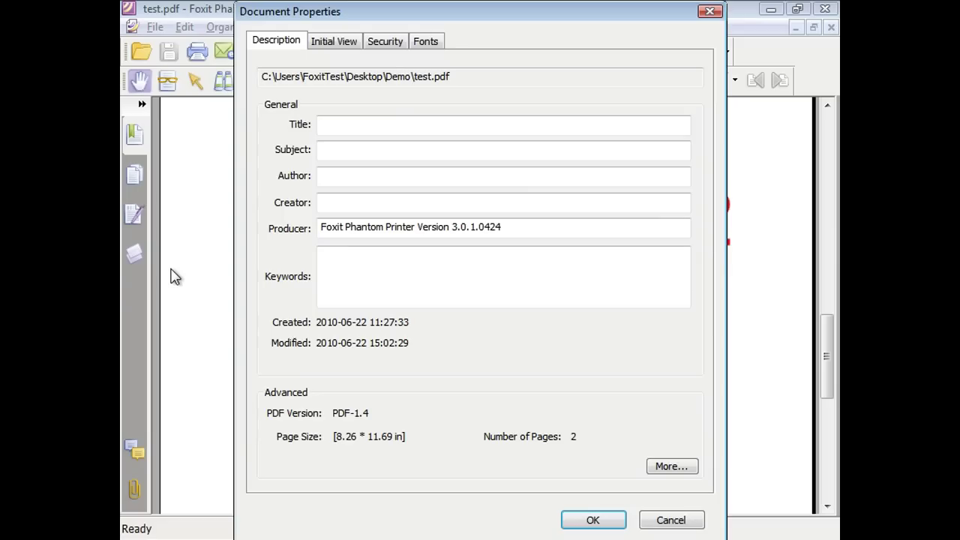
{"action": "left_click", "coordinate": [353, 129]}
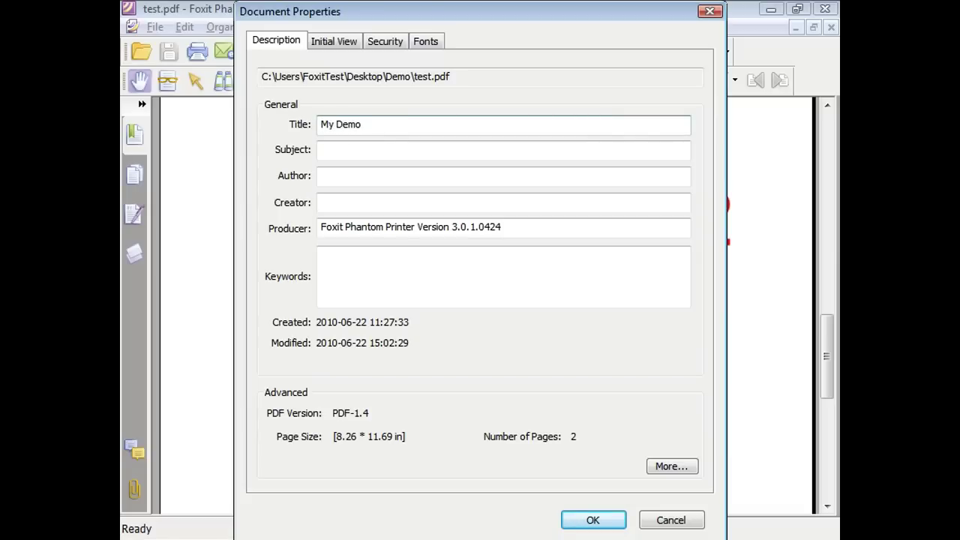
{"action": "left_click", "coordinate": [339, 174]}
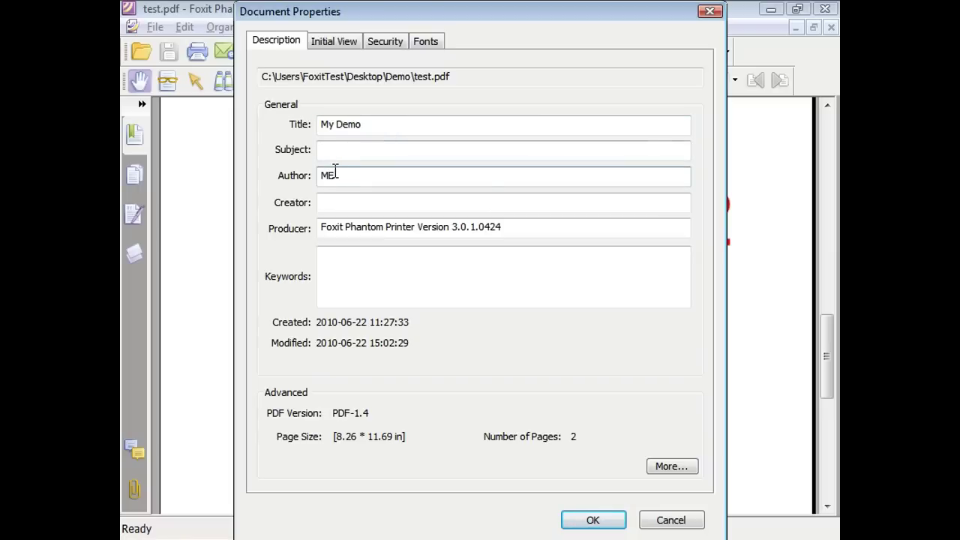
{"action": "type", "text": "ME"}
{"action": "left_click", "coordinate": [341, 156]}
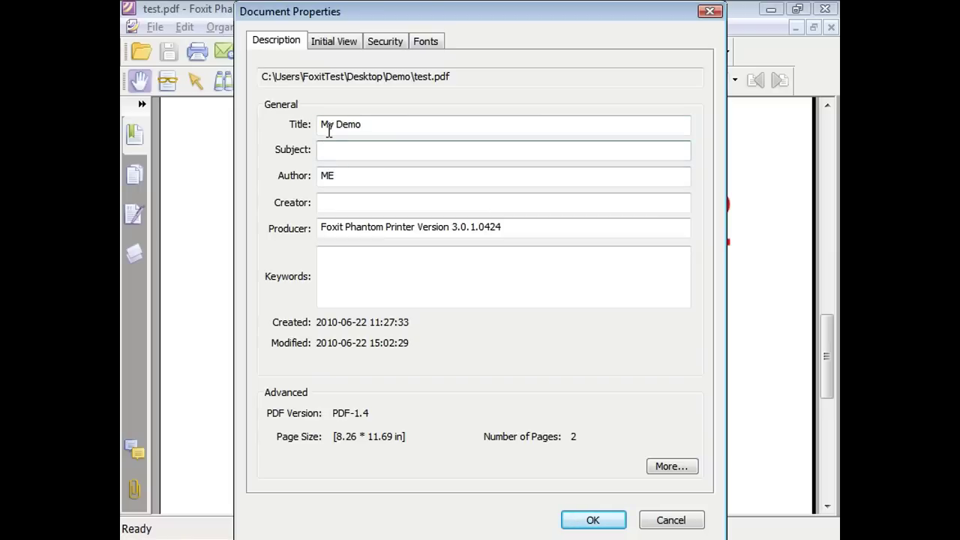
{"action": "left_click", "coordinate": [330, 42]}
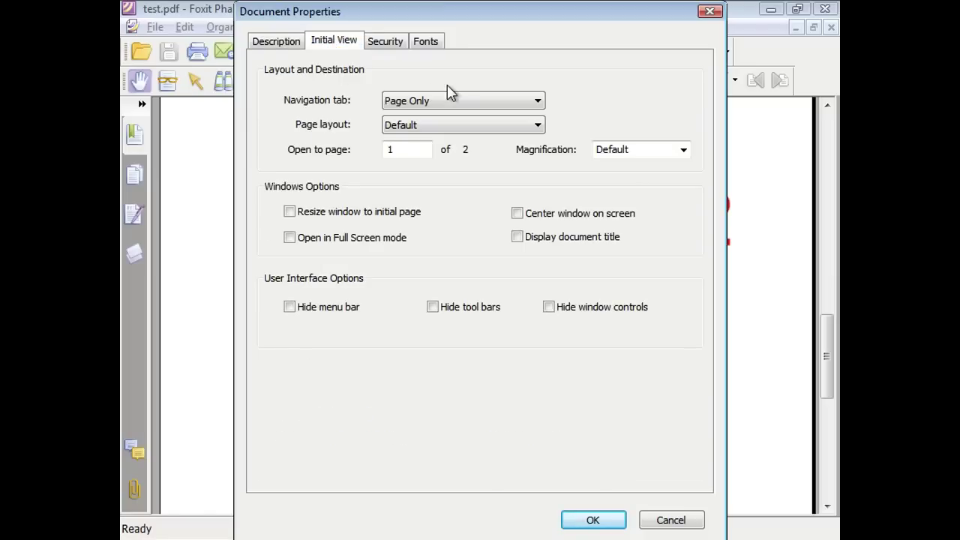
Step: Make the PDF open at page 2, keeping Page Only navigation and Default layout
{"action": "left_click", "coordinate": [545, 103]}
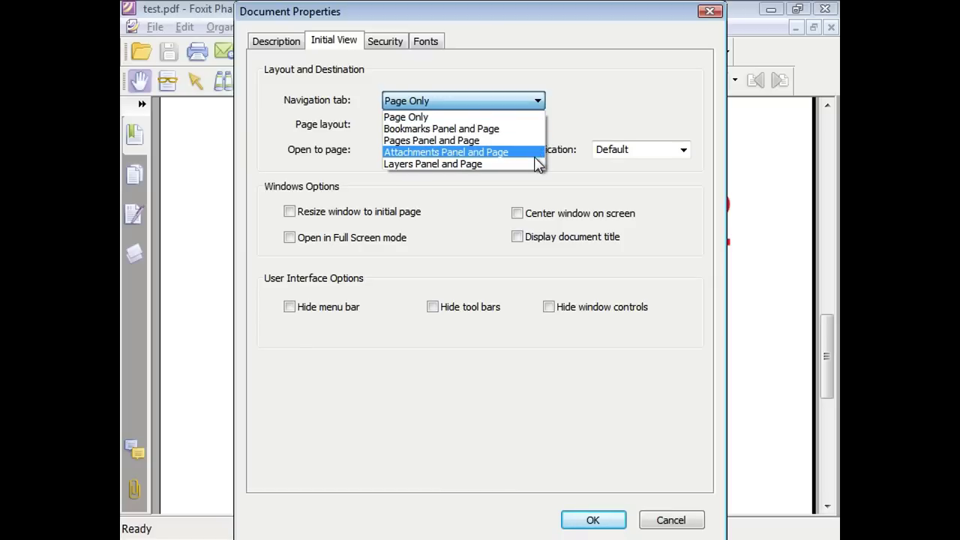
{"action": "left_click", "coordinate": [523, 118]}
{"action": "left_click", "coordinate": [535, 124]}
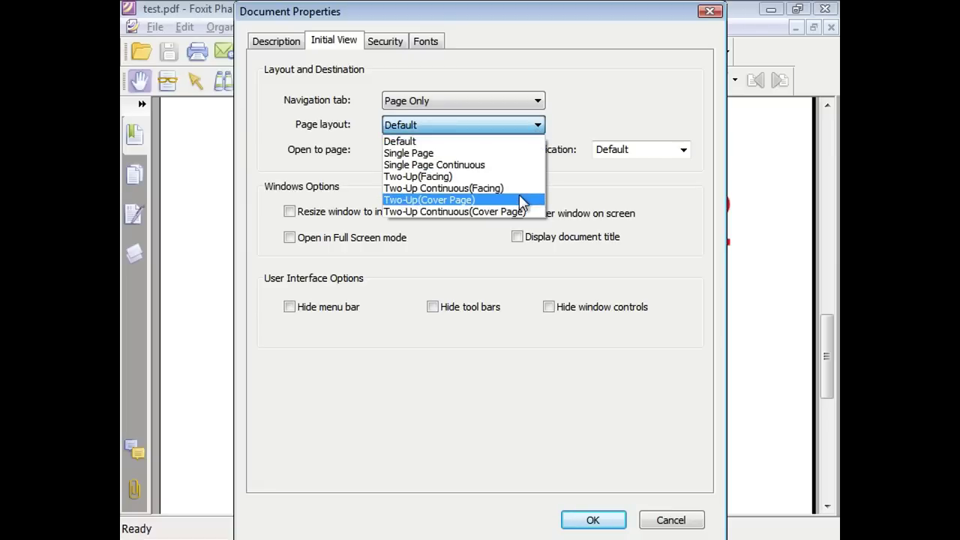
{"action": "left_click", "coordinate": [523, 142]}
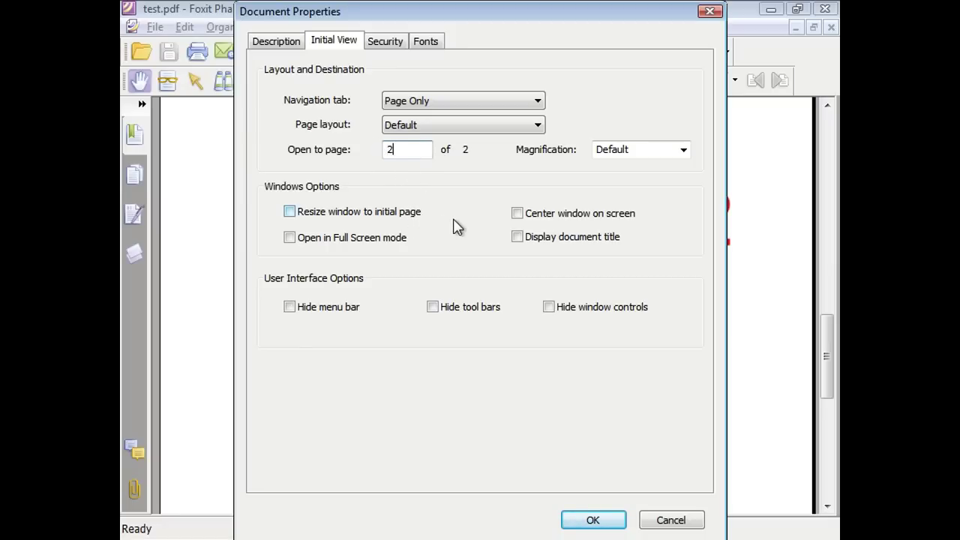
{"action": "left_click", "coordinate": [390, 43]}
Step: Keep No Encryption as the security method and review the Helvetica font listing
{"action": "left_click", "coordinate": [525, 111]}
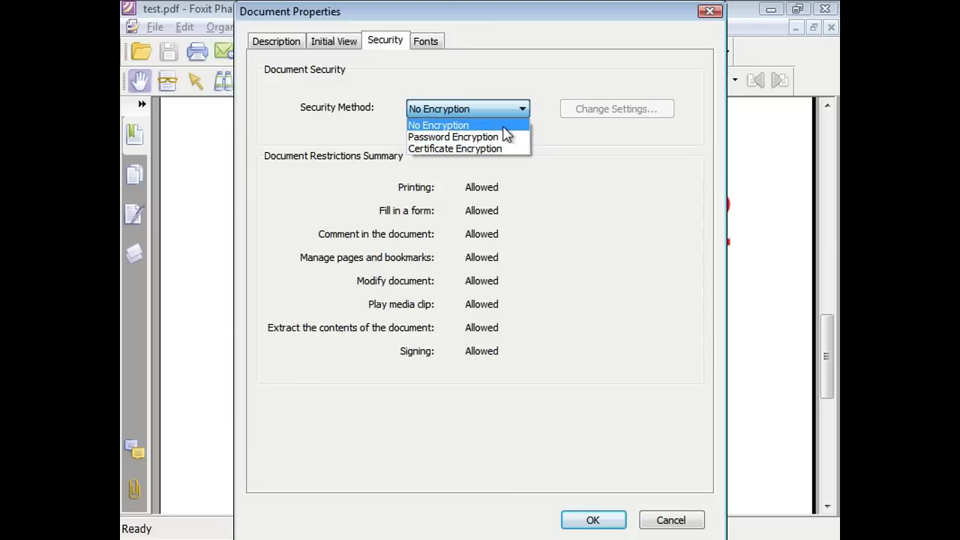
{"action": "left_click", "coordinate": [504, 128]}
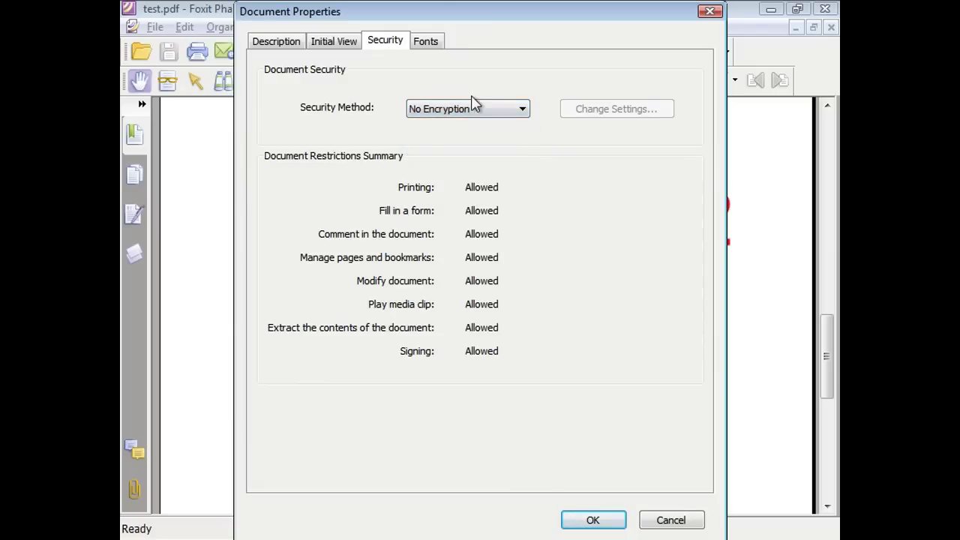
{"action": "left_click", "coordinate": [425, 44]}
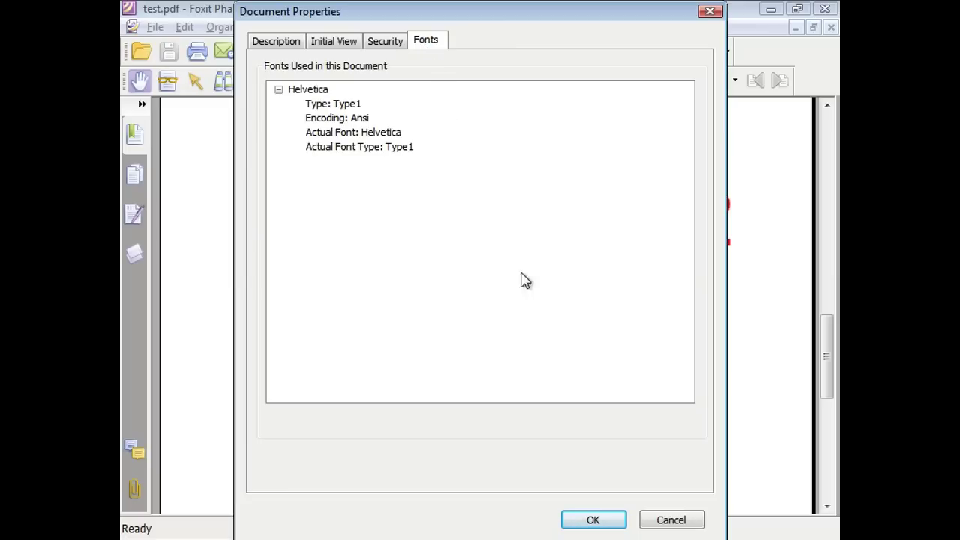
Step: Apply the new properties and save test.pdf
{"action": "left_click", "coordinate": [590, 522]}
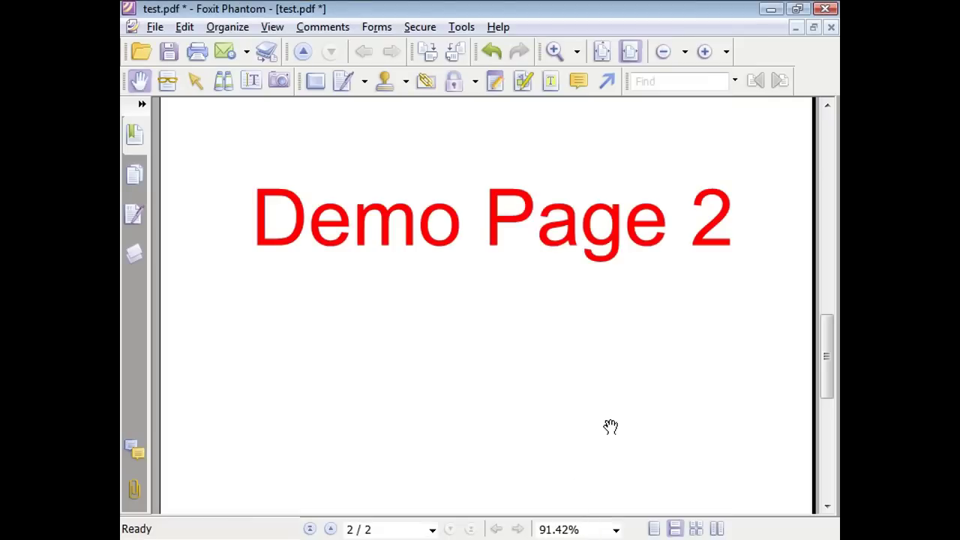
{"action": "left_click", "coordinate": [156, 28]}
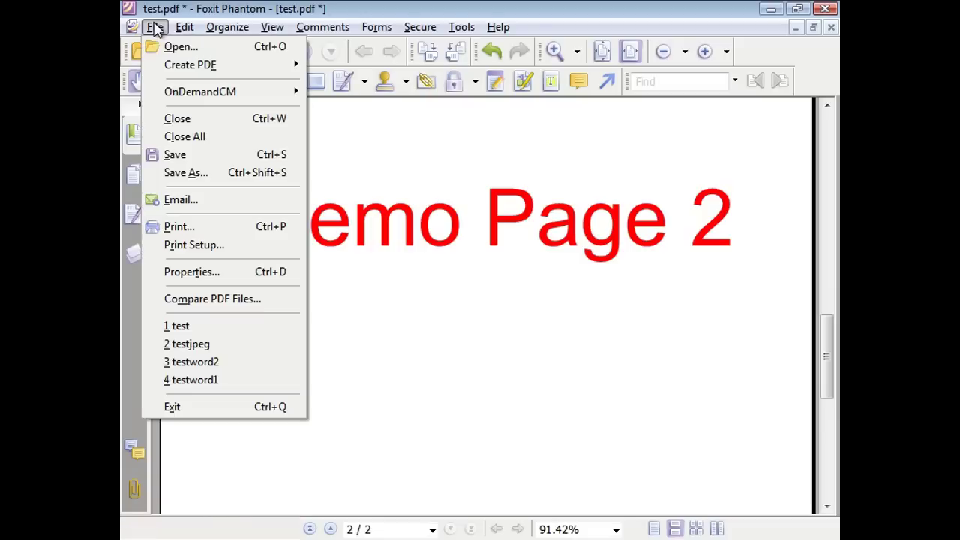
{"action": "left_click", "coordinate": [184, 155]}
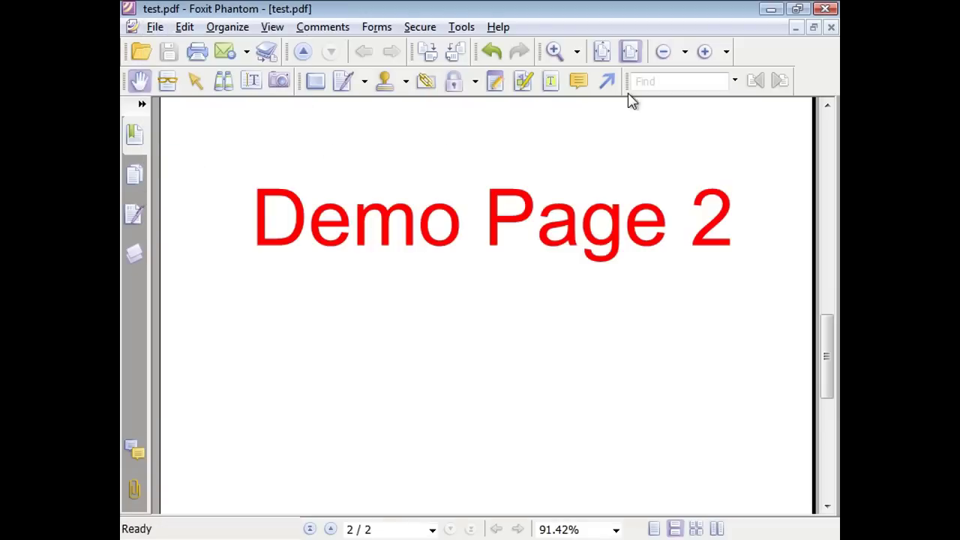
Step: Close test.pdf, reopen it to confirm it opens at page 2, then close it
{"action": "left_click", "coordinate": [831, 28]}
{"action": "left_click", "coordinate": [135, 27]}
{"action": "left_click", "coordinate": [157, 47]}
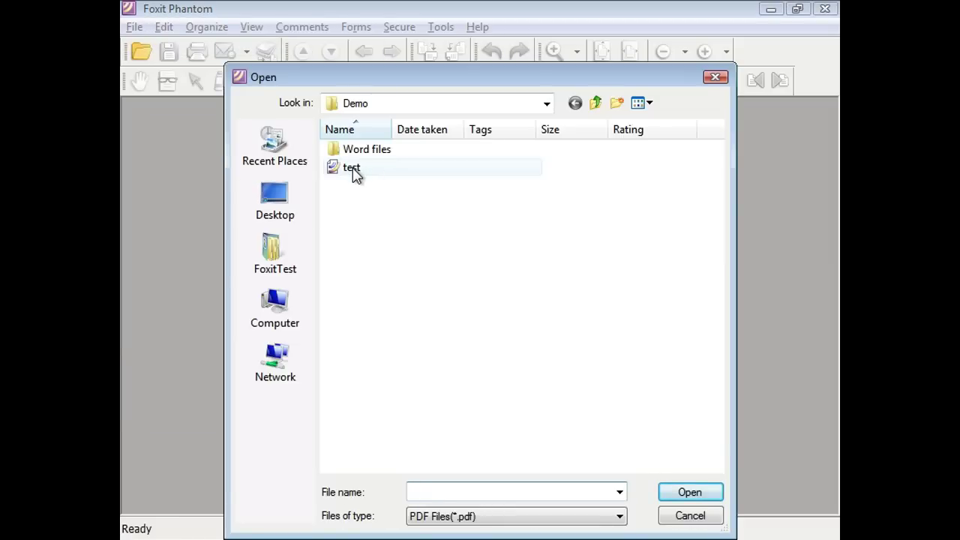
{"action": "double_click", "coordinate": [353, 170]}
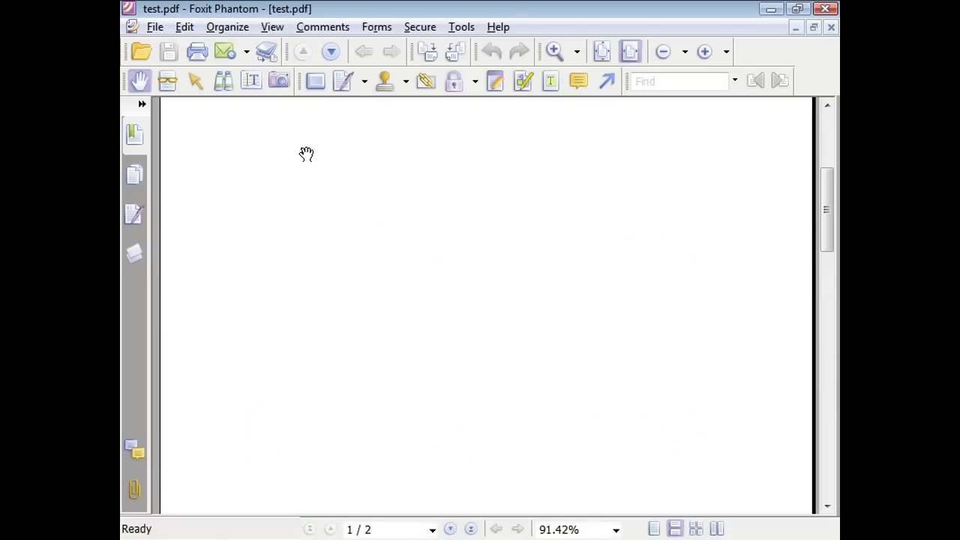
{"action": "left_click_drag", "start_coordinate": [306, 154], "coordinate": [319, 367]}
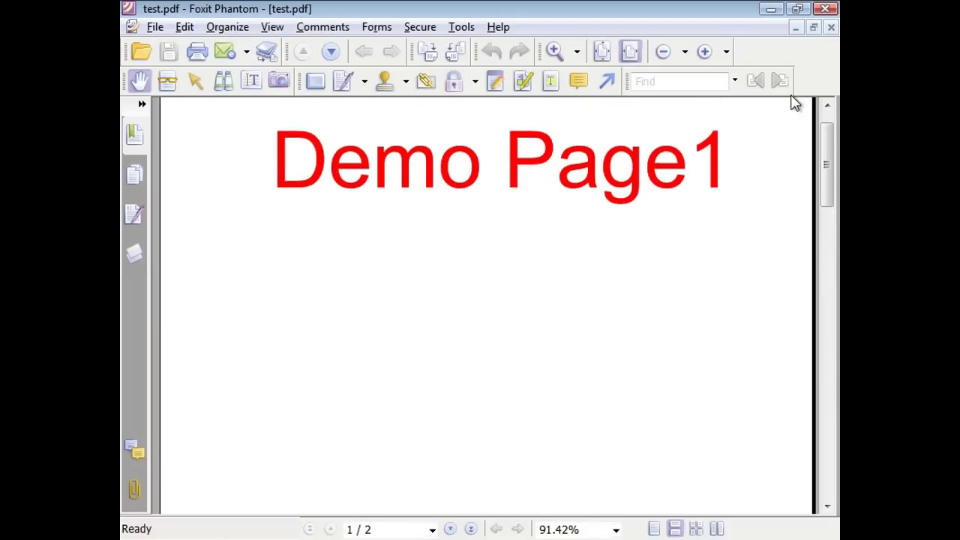
{"action": "left_click", "coordinate": [831, 28]}
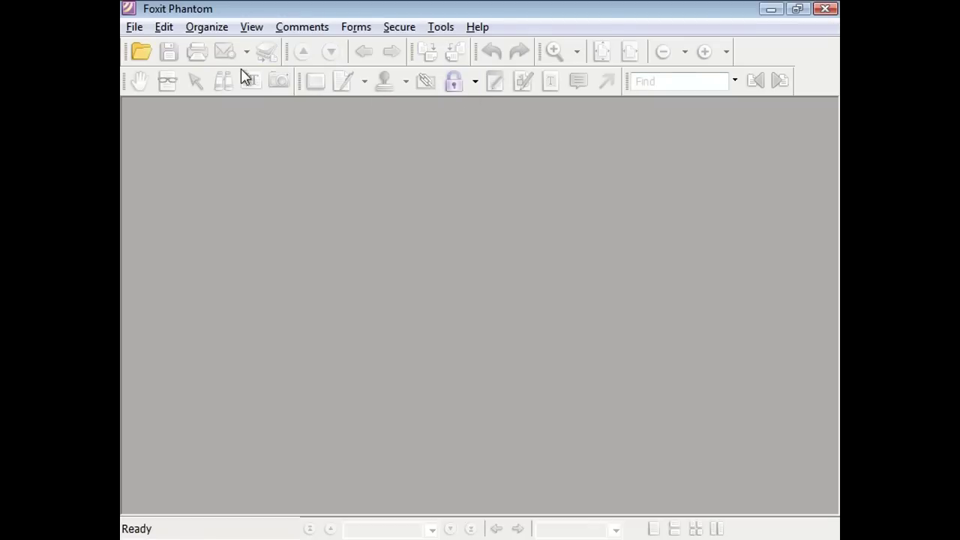
Step: Create a PDF from the testjpeg image and save it as testjpeg.pdf in Demo
{"action": "key", "text": "alt+Tab"}
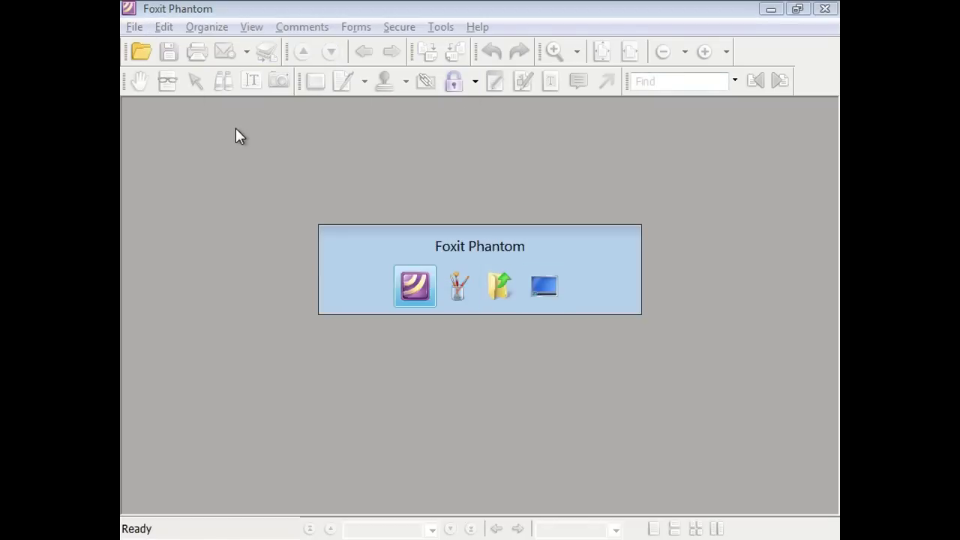
{"action": "key", "text": "alt+Tab"}
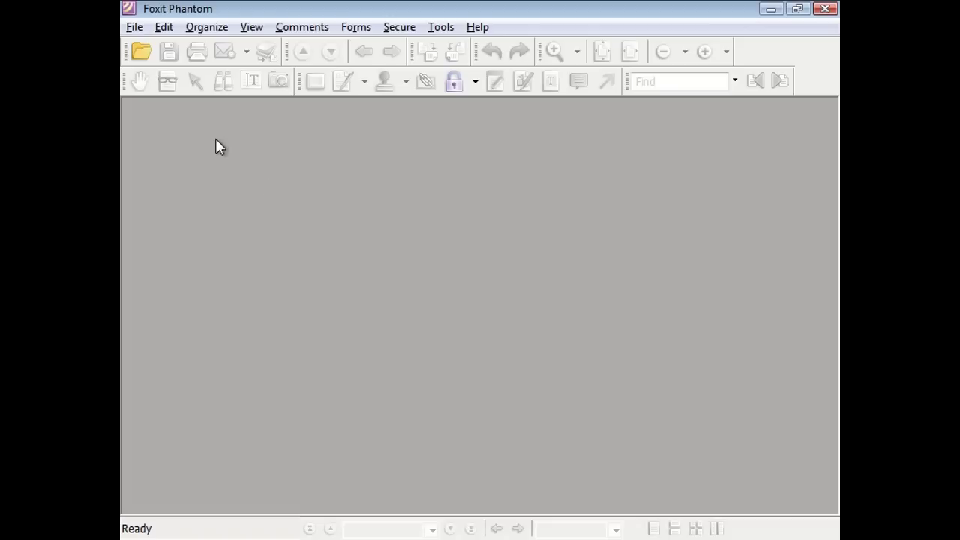
{"action": "left_click", "coordinate": [134, 27]}
{"action": "mouse_move", "coordinate": [157, 75]}
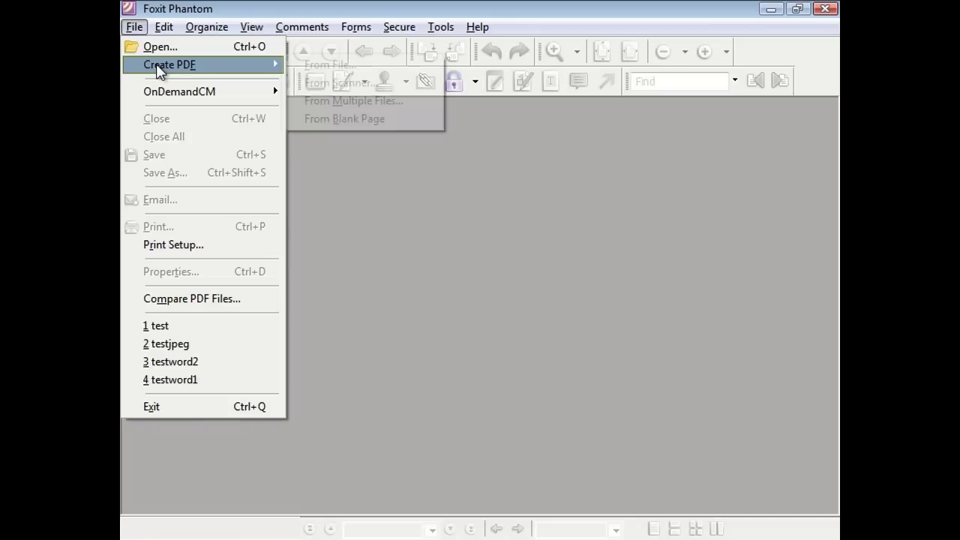
{"action": "left_click", "coordinate": [326, 64]}
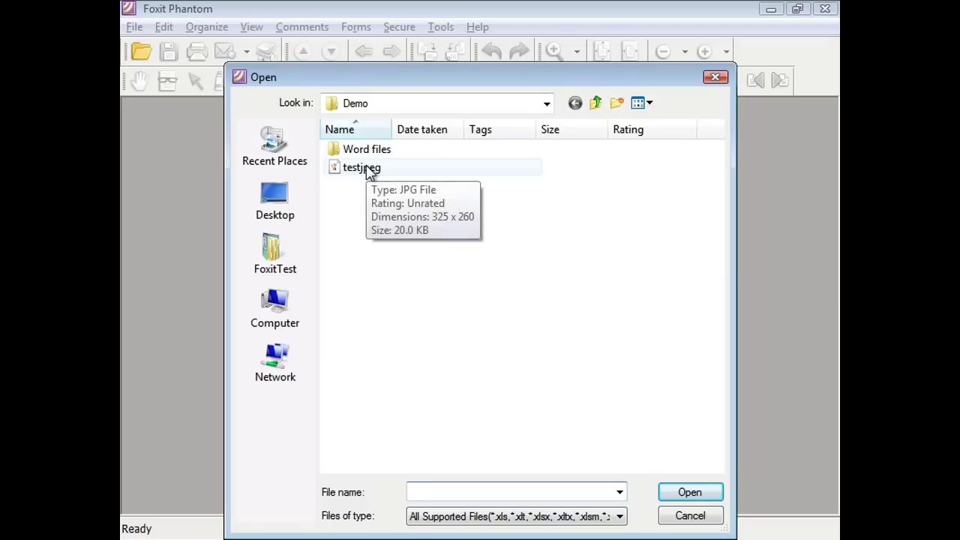
{"action": "double_click", "coordinate": [368, 168]}
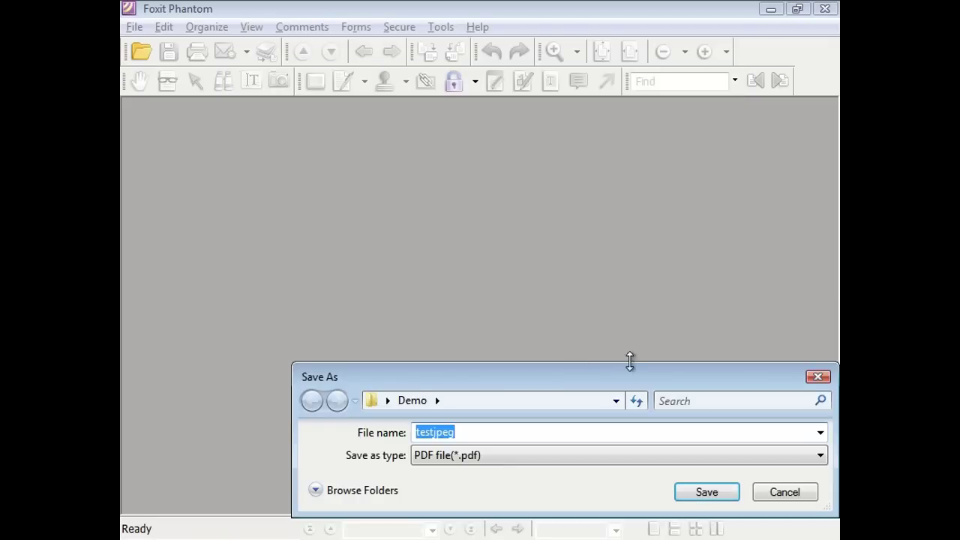
{"action": "left_click", "coordinate": [701, 493]}
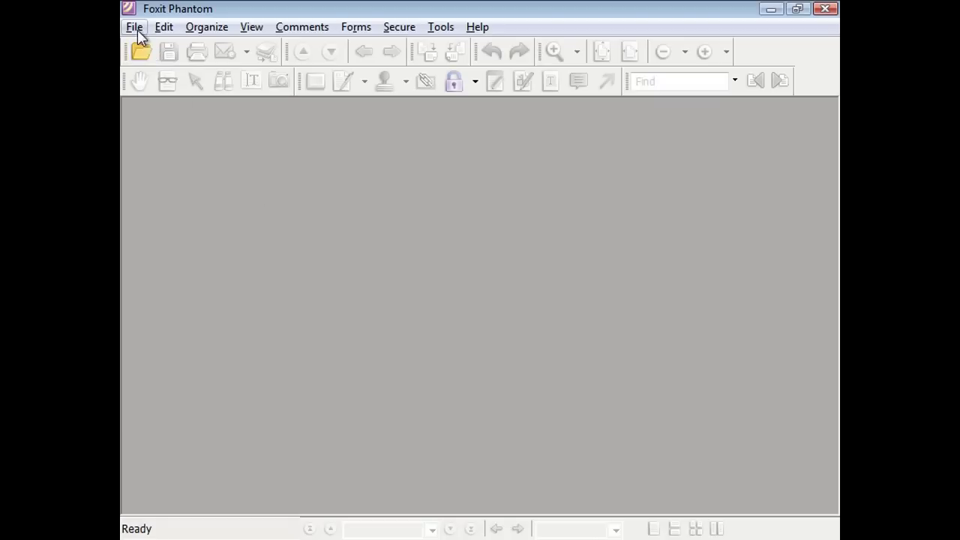
{"action": "left_click", "coordinate": [135, 28]}
Step: Add the Demo\Word files folder, with testword1–3.docx, to the Convert Multiple Files list
{"action": "mouse_move", "coordinate": [154, 73]}
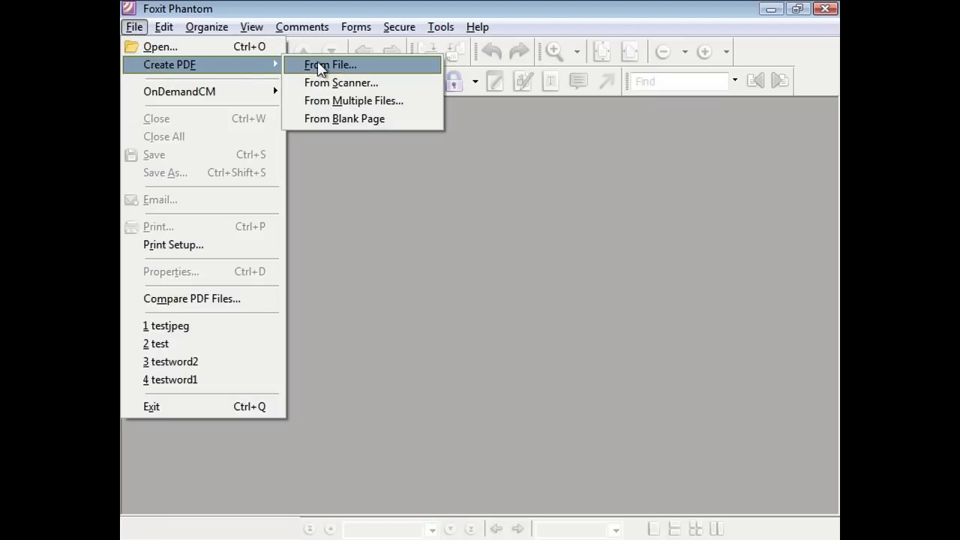
{"action": "left_click", "coordinate": [335, 100]}
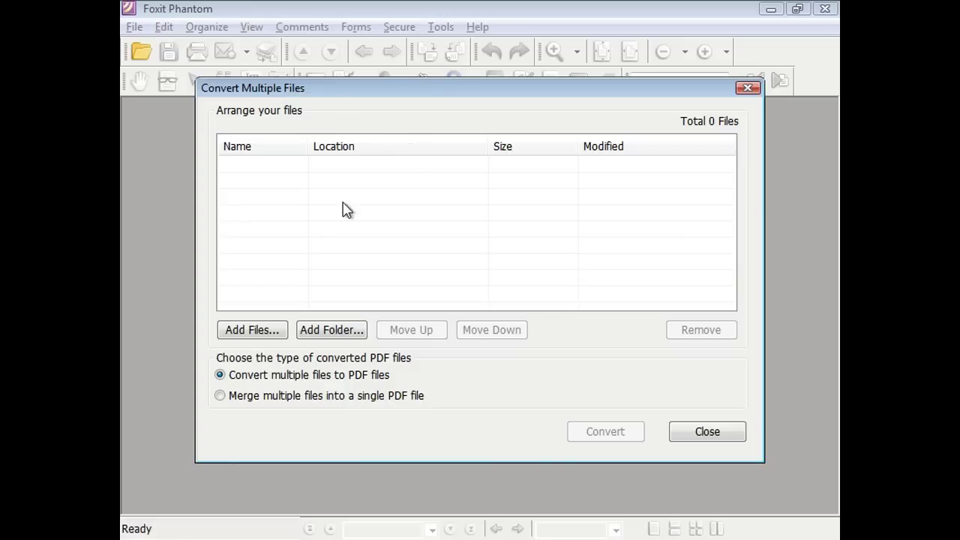
{"action": "left_click", "coordinate": [337, 330]}
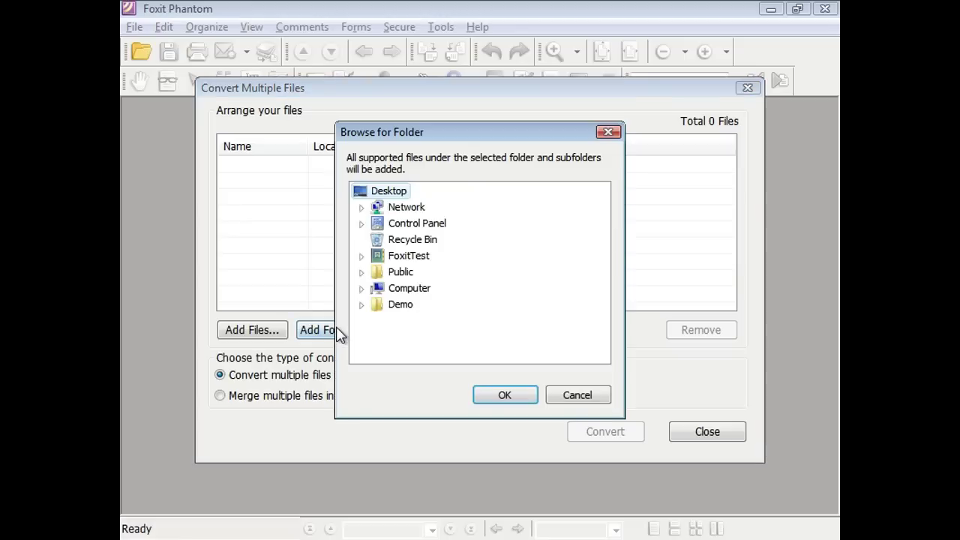
{"action": "left_click", "coordinate": [361, 304]}
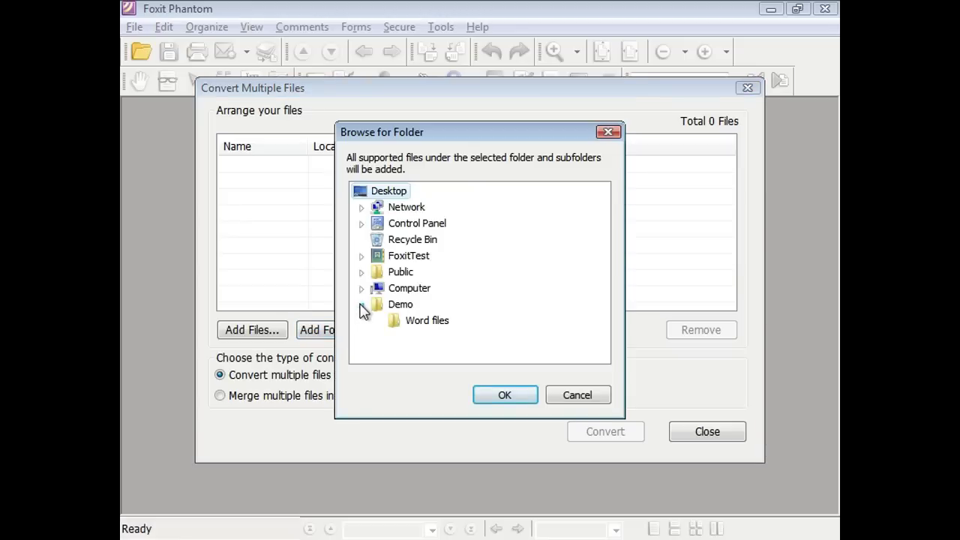
{"action": "left_click", "coordinate": [417, 326]}
{"action": "left_click", "coordinate": [513, 398]}
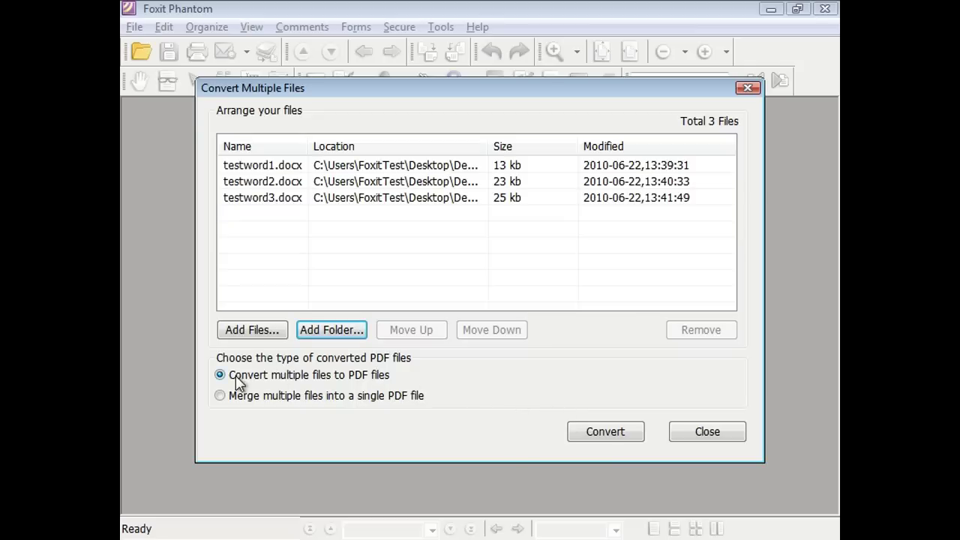
Step: Convert the three testword documents, saving the PDFs into the Word files folder
{"action": "left_click", "coordinate": [586, 435]}
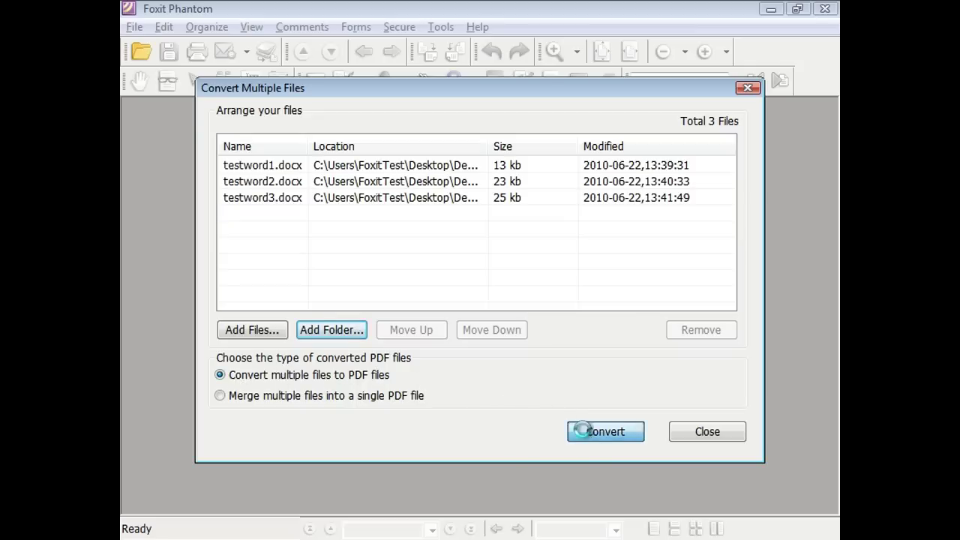
{"action": "left_click_drag", "start_coordinate": [598, 261], "coordinate": [603, 292]}
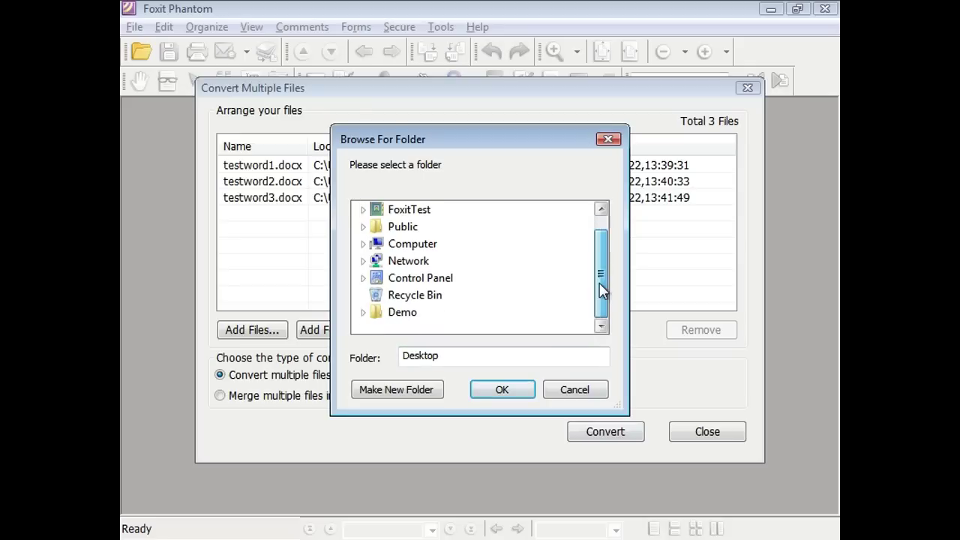
{"action": "double_click", "coordinate": [376, 315]}
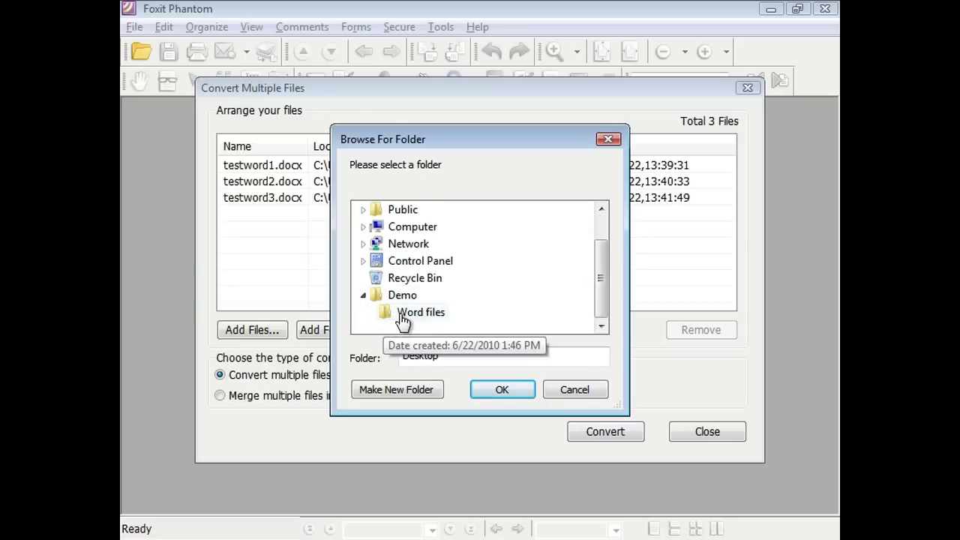
{"action": "left_click", "coordinate": [402, 315]}
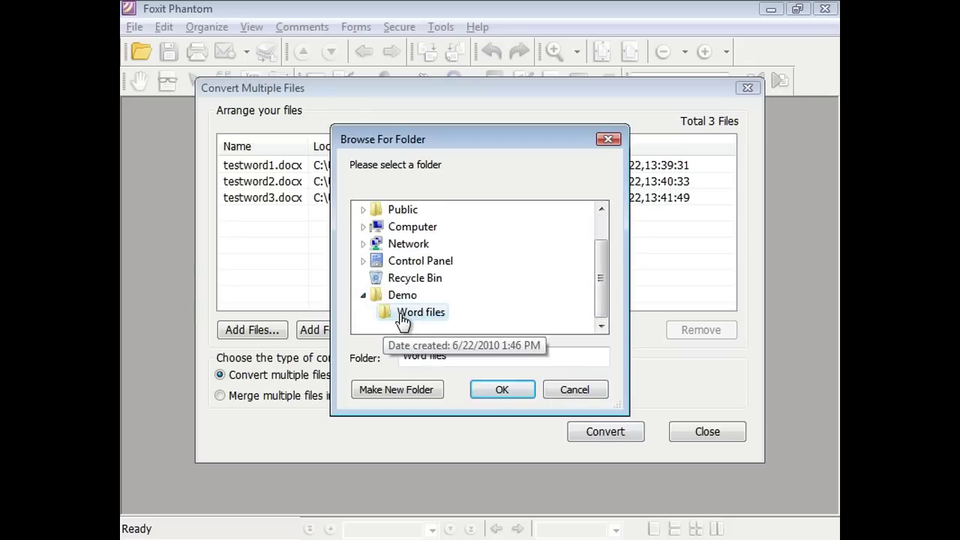
{"action": "left_click", "coordinate": [501, 390]}
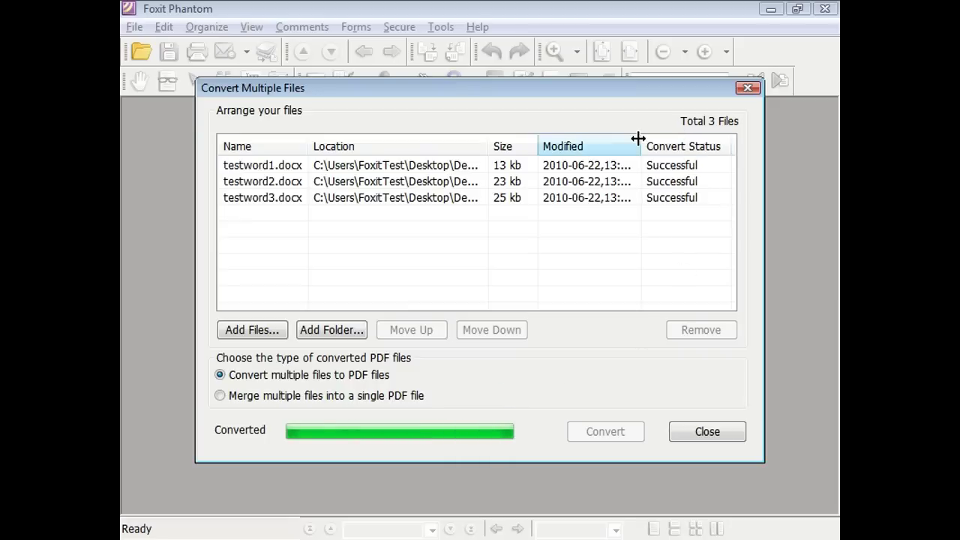
Step: Close the finished conversion dialog and select the testword1 PDF in Word files
{"action": "left_click", "coordinate": [697, 434]}
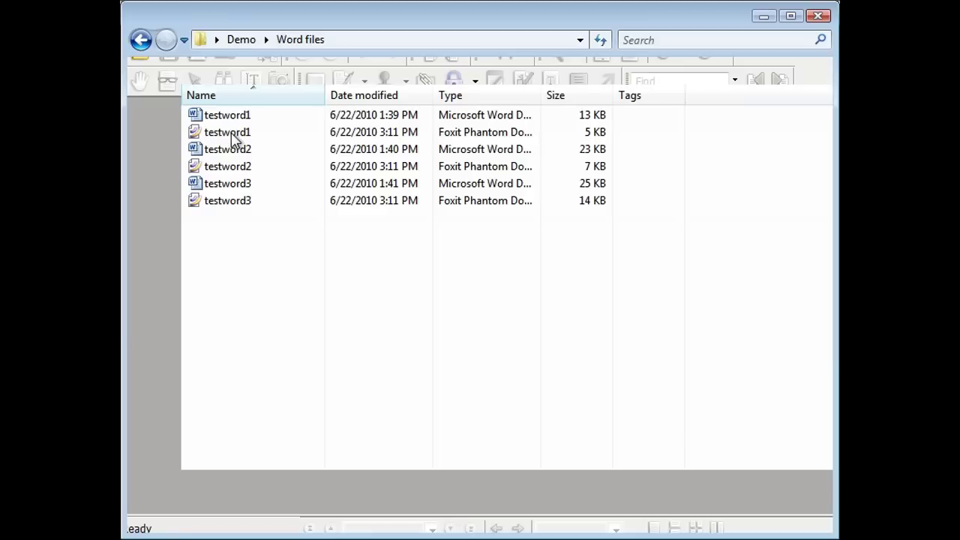
{"action": "left_click", "coordinate": [235, 135]}
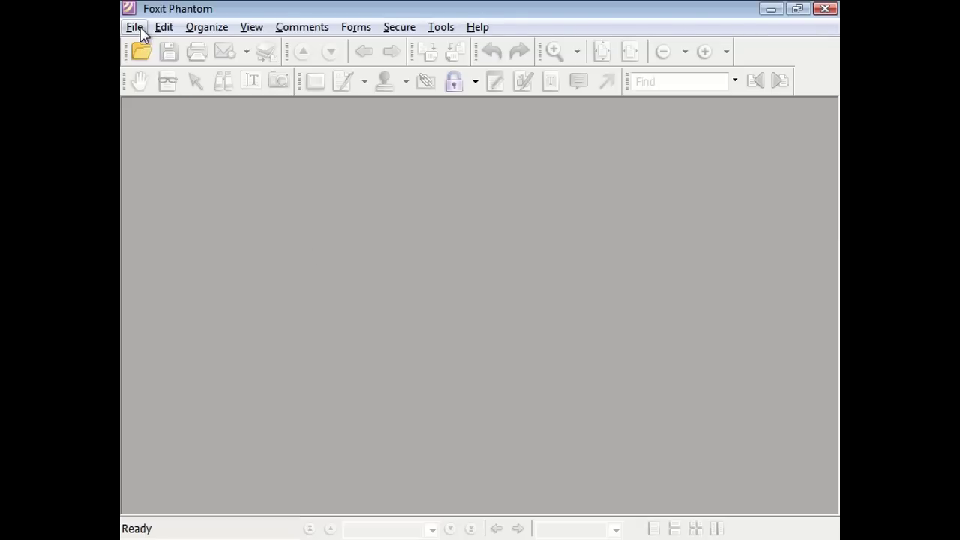
{"action": "left_click", "coordinate": [135, 27]}
Step: Add test.pdf and testjpeg.jpg to the multiple-file PDF list and choose merging into one PDF
{"action": "mouse_move", "coordinate": [156, 69]}
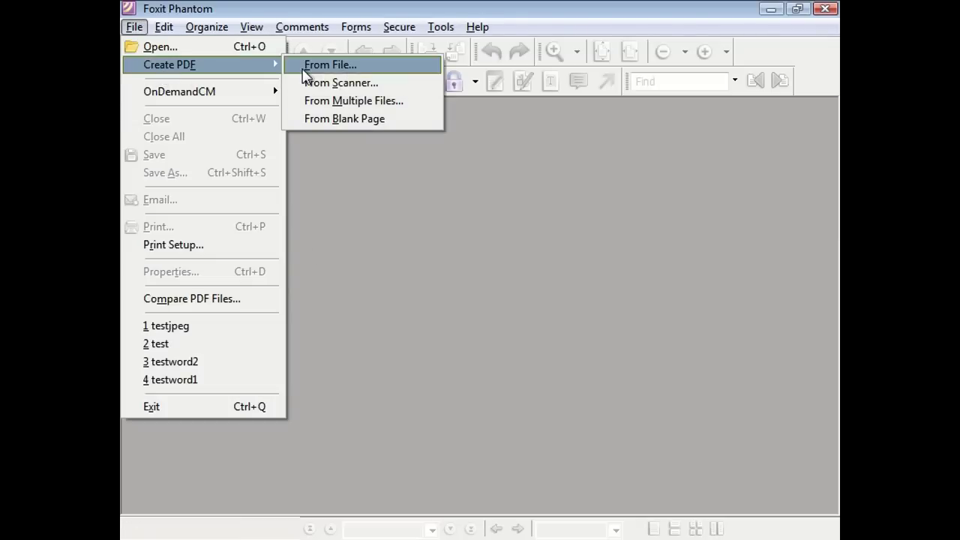
{"action": "left_click", "coordinate": [348, 101]}
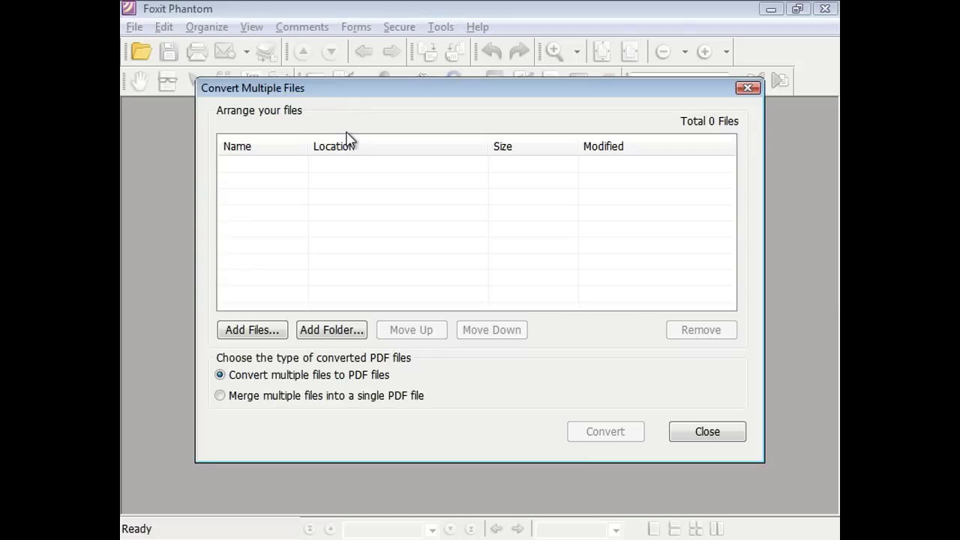
{"action": "left_click", "coordinate": [272, 332]}
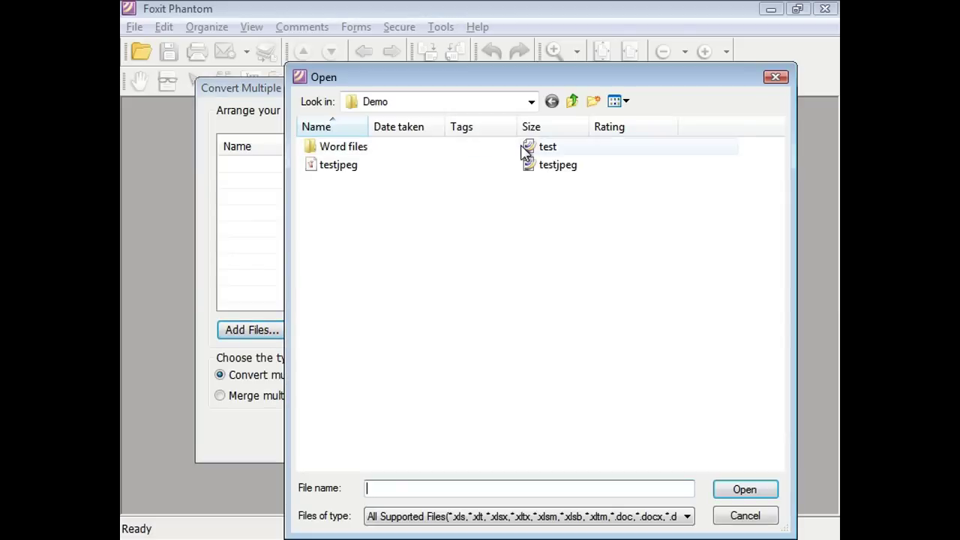
{"action": "left_click", "coordinate": [531, 149]}
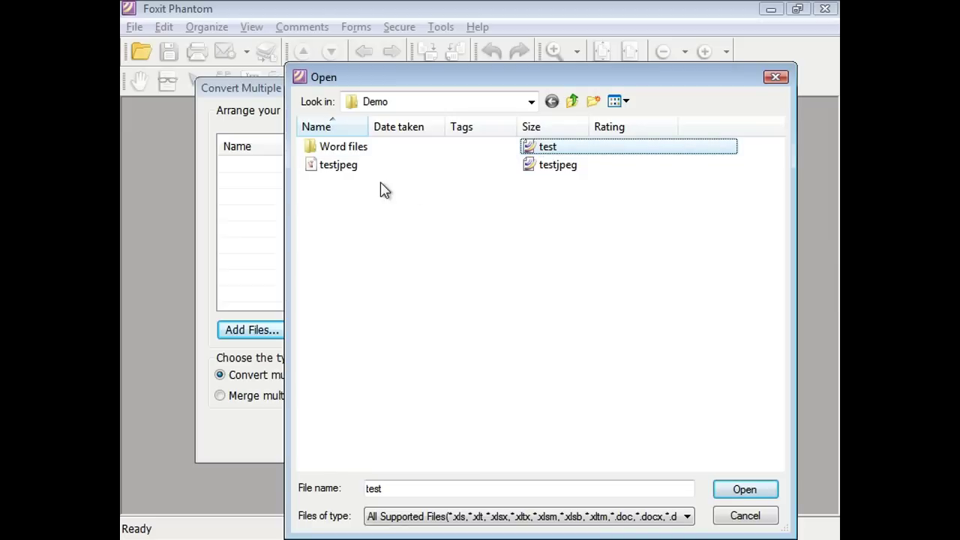
{"action": "left_click", "coordinate": [324, 171], "text": "ctrl"}
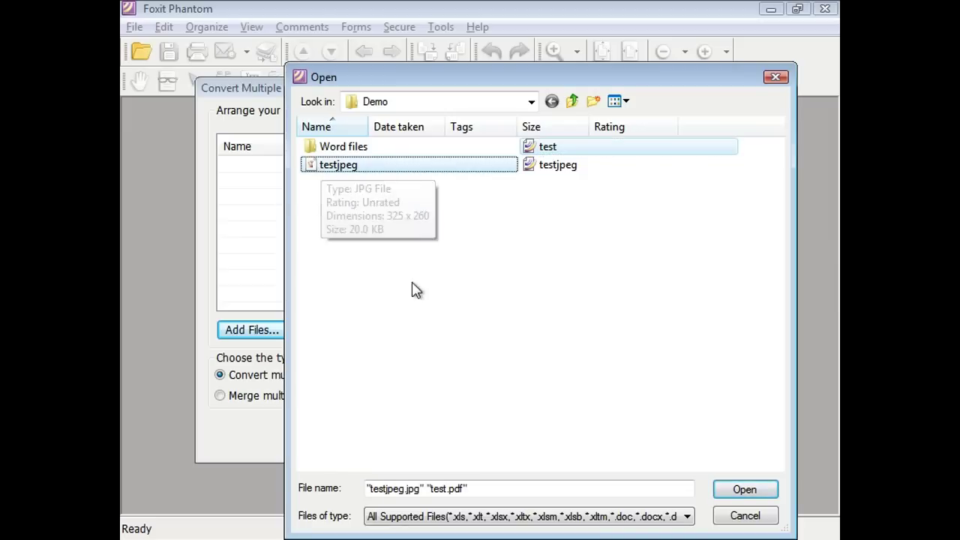
{"action": "left_click", "coordinate": [759, 497]}
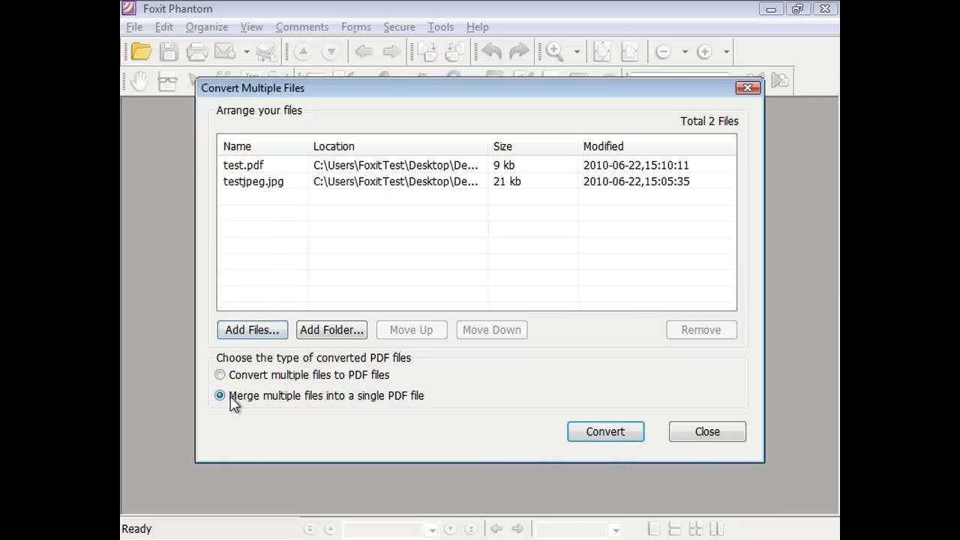
{"action": "left_click", "coordinate": [616, 438]}
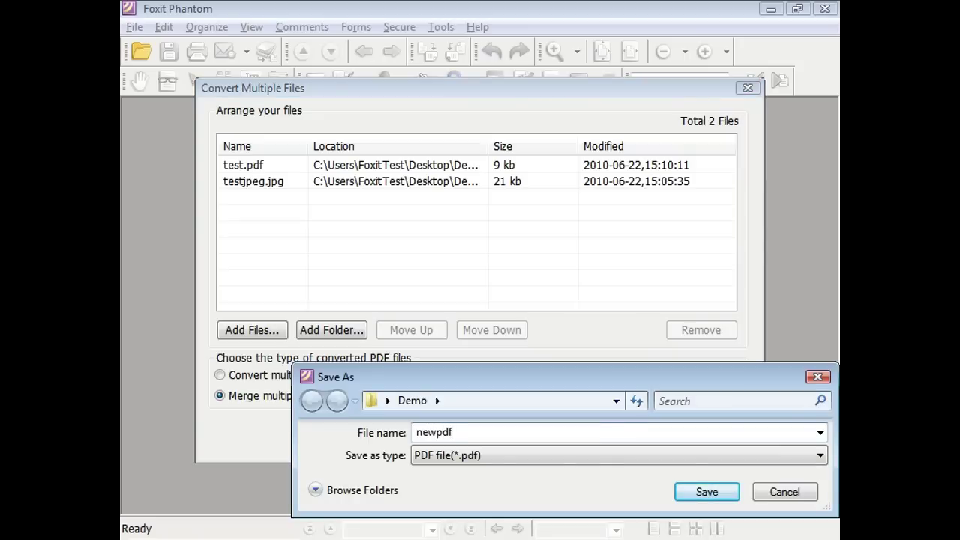
Step: Convert and save the merge as newpdf.pdf, scroll through its three pages, then close it
{"action": "left_click", "coordinate": [696, 496]}
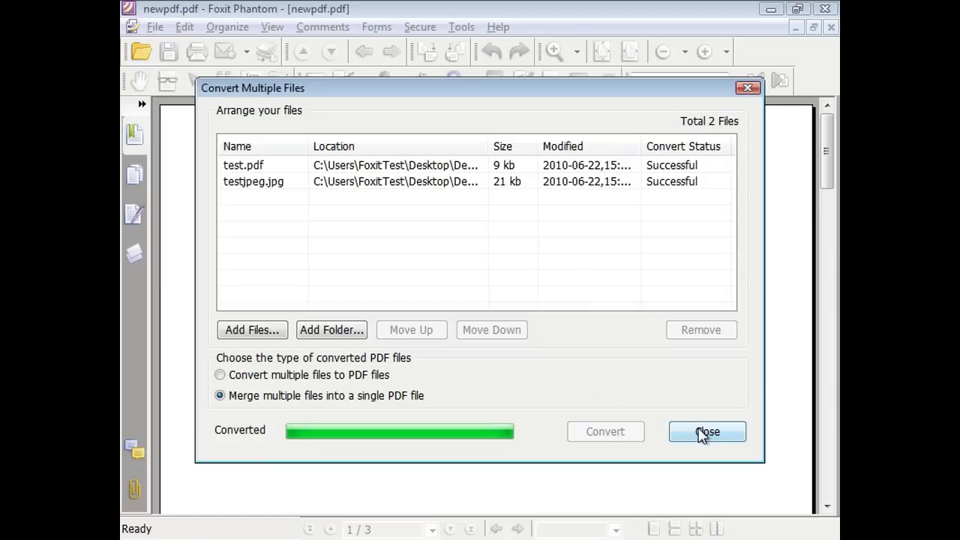
{"action": "left_click", "coordinate": [702, 433]}
{"action": "scroll", "coordinate": [452, 295], "scroll_direction": "down", "scroll_amount": 10}
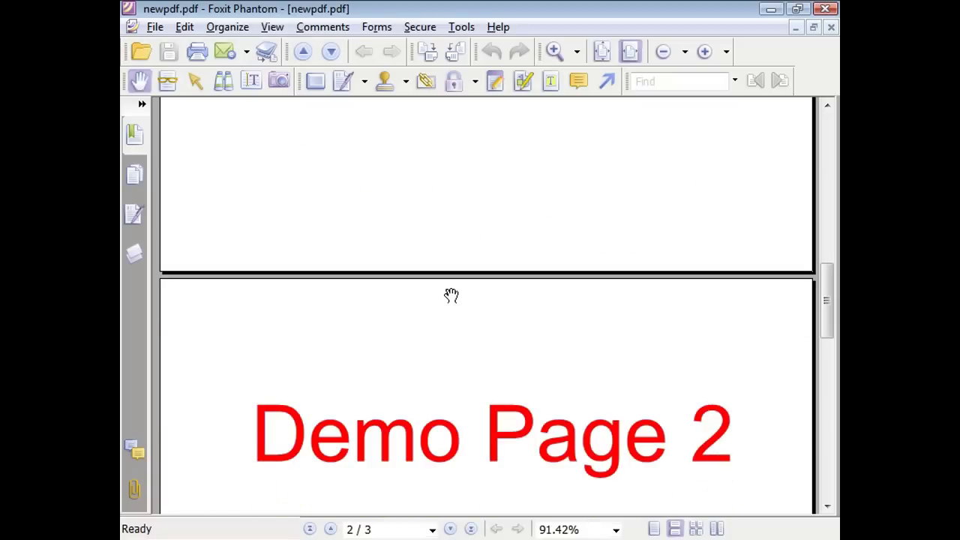
{"action": "scroll", "coordinate": [451, 296], "scroll_direction": "down", "scroll_amount": 10}
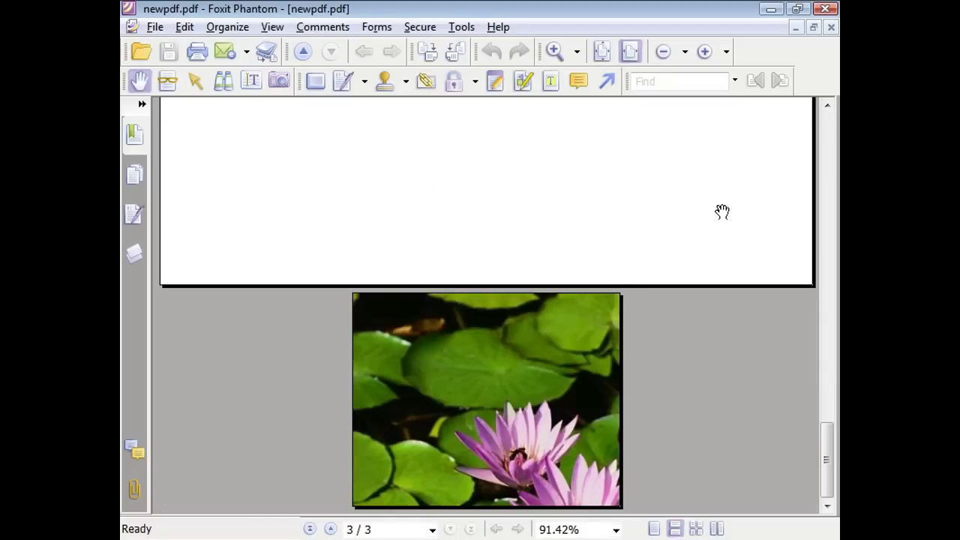
{"action": "left_click", "coordinate": [832, 28]}
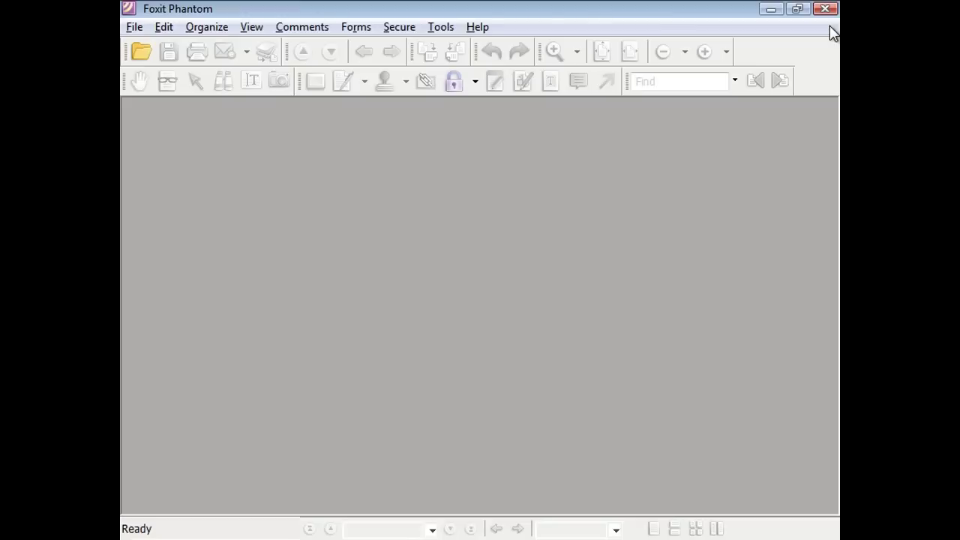
{"action": "left_click", "coordinate": [134, 26]}
Step: Create an Untitled PDF from a blank page, pan down the page, then close the document
{"action": "mouse_move", "coordinate": [138, 66]}
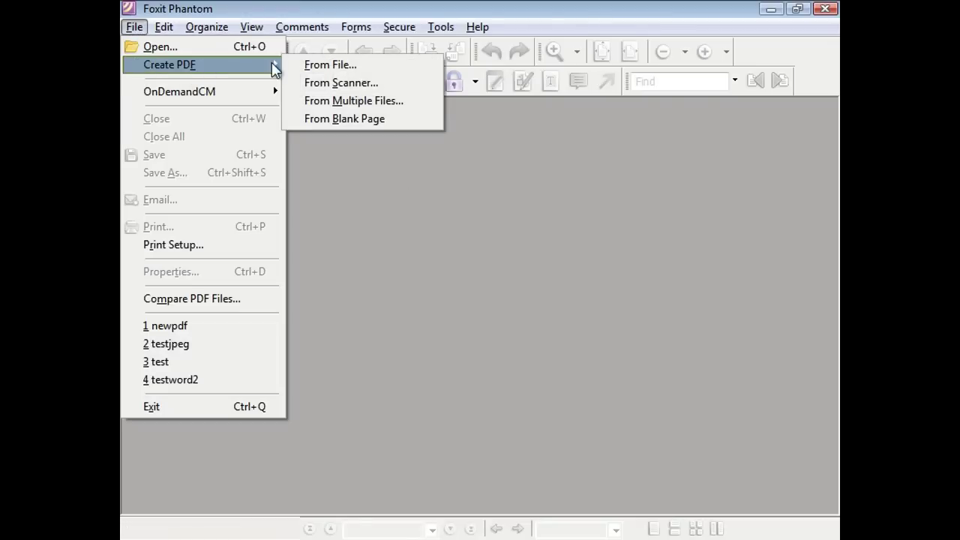
{"action": "left_click", "coordinate": [330, 120]}
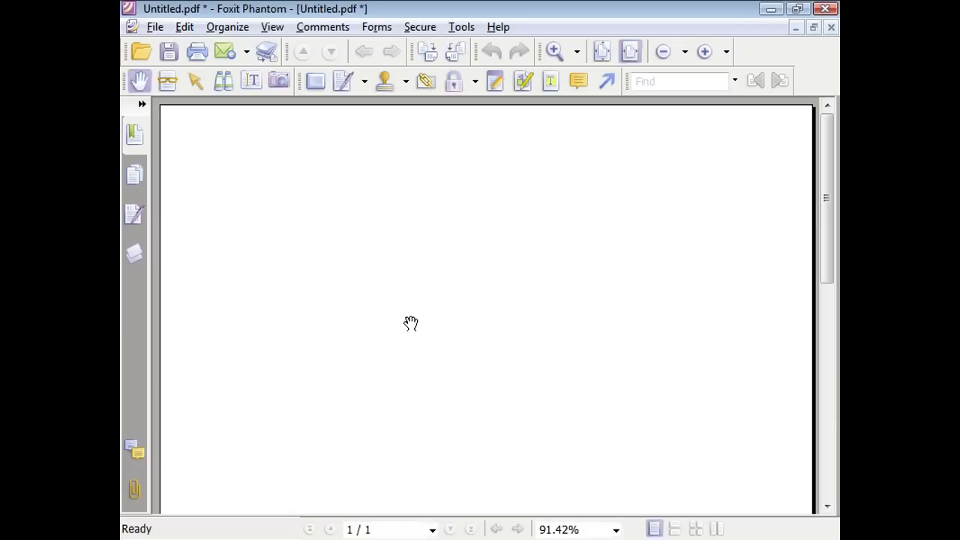
{"action": "left_click_drag", "start_coordinate": [411, 322], "coordinate": [411, 116]}
{"action": "left_click_drag", "start_coordinate": [396, 322], "coordinate": [395, 292]}
{"action": "left_click_drag", "start_coordinate": [394, 404], "coordinate": [385, 260]}
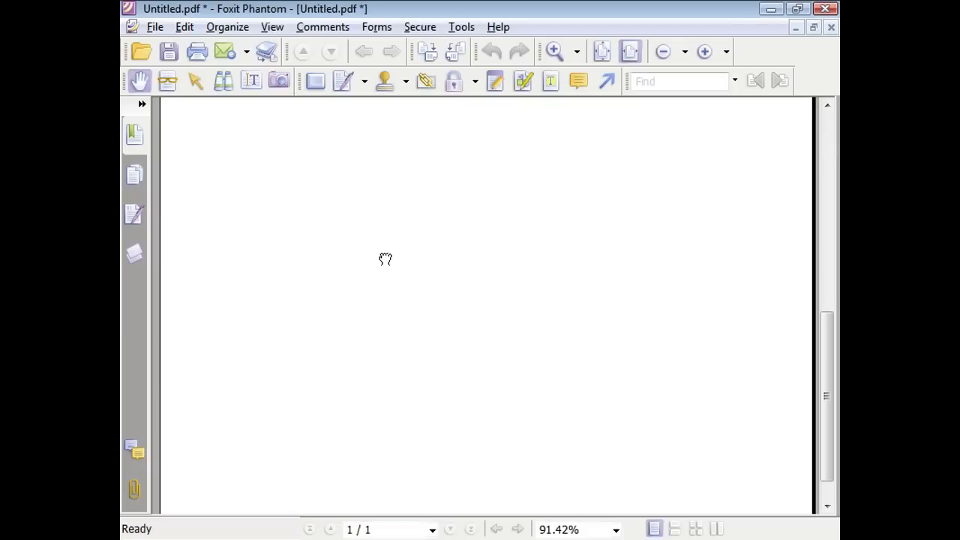
{"action": "left_click", "coordinate": [831, 29]}
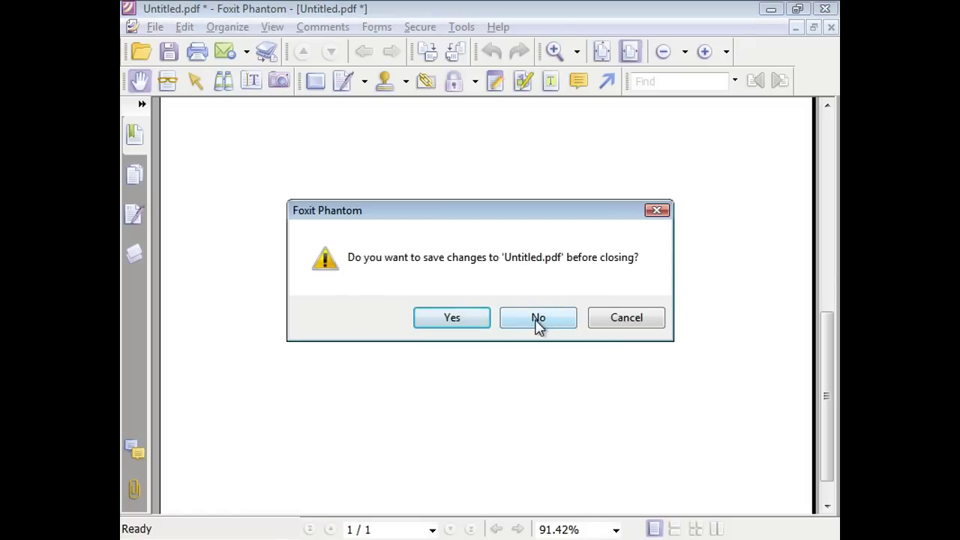